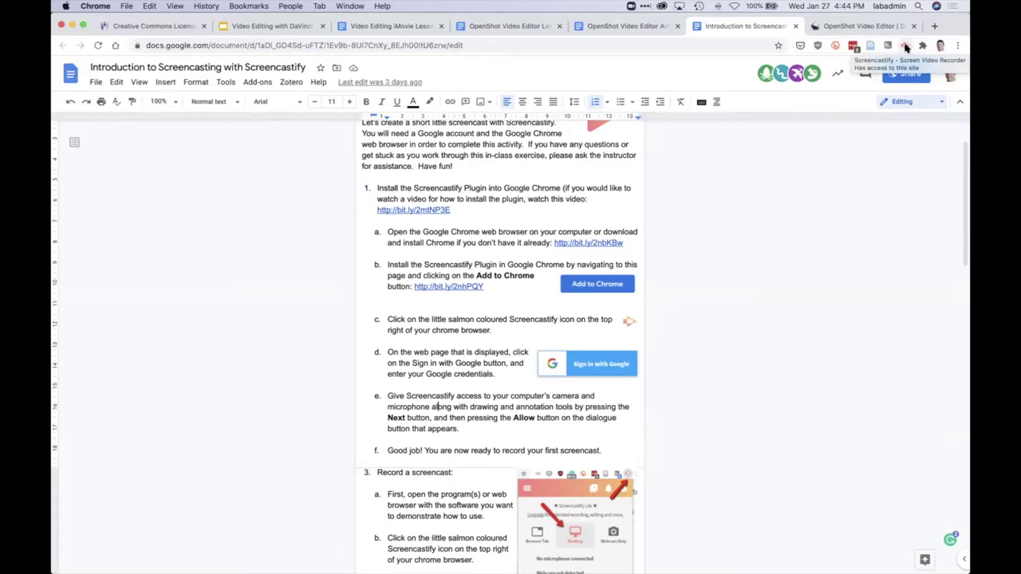
- Open the Screencastify extension popup from the Chrome toolbar over the tutorial document
left_click(904, 46)
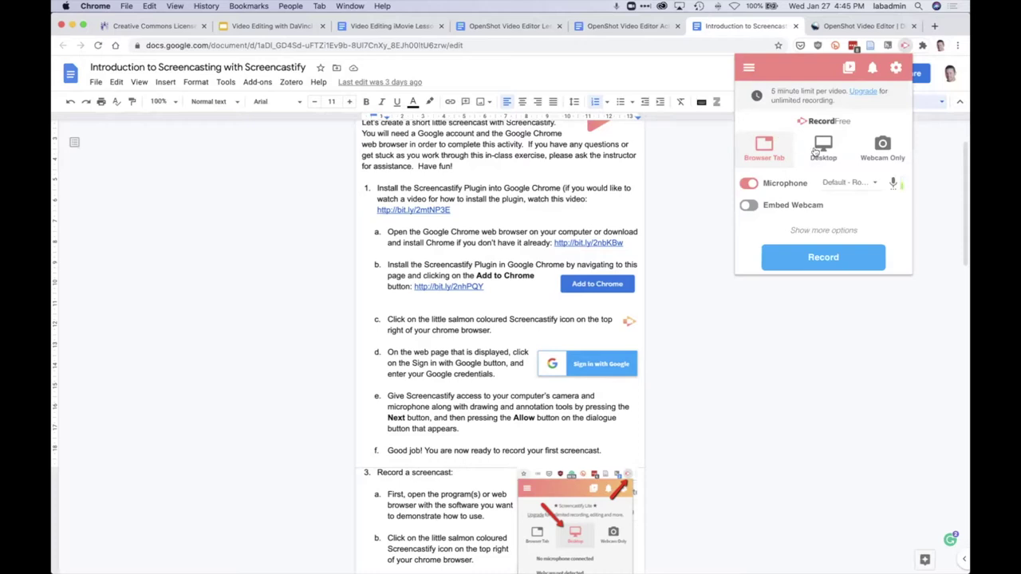
- Choose Desktop recording, toggle the microphone off and back on, and start recording
left_click(816, 149)
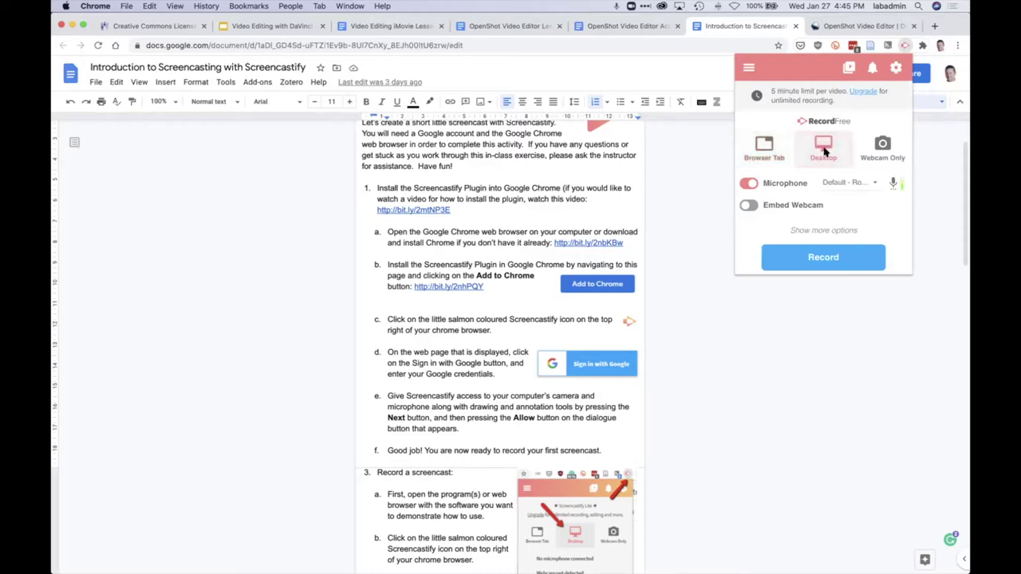
left_click(748, 183)
left_click(749, 183)
left_click(814, 258)
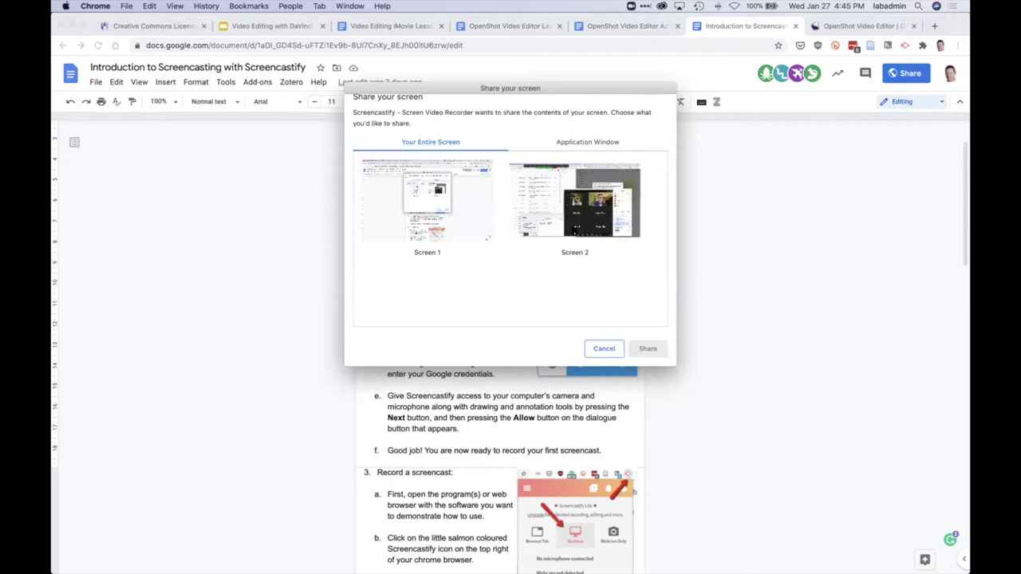
- Share the entire Screen 1 to begin capturing the desktop
left_click(473, 228)
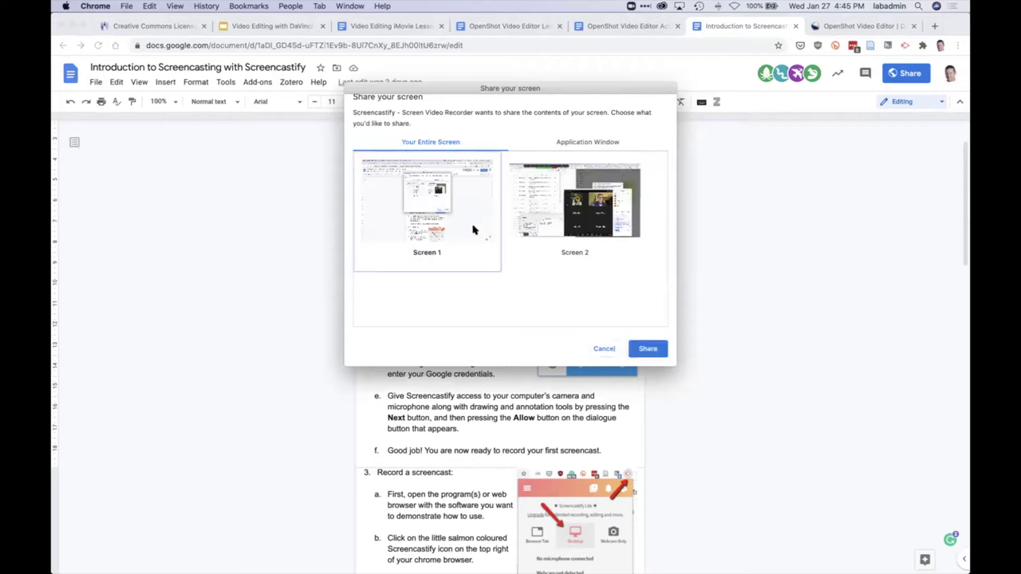
left_click(647, 348)
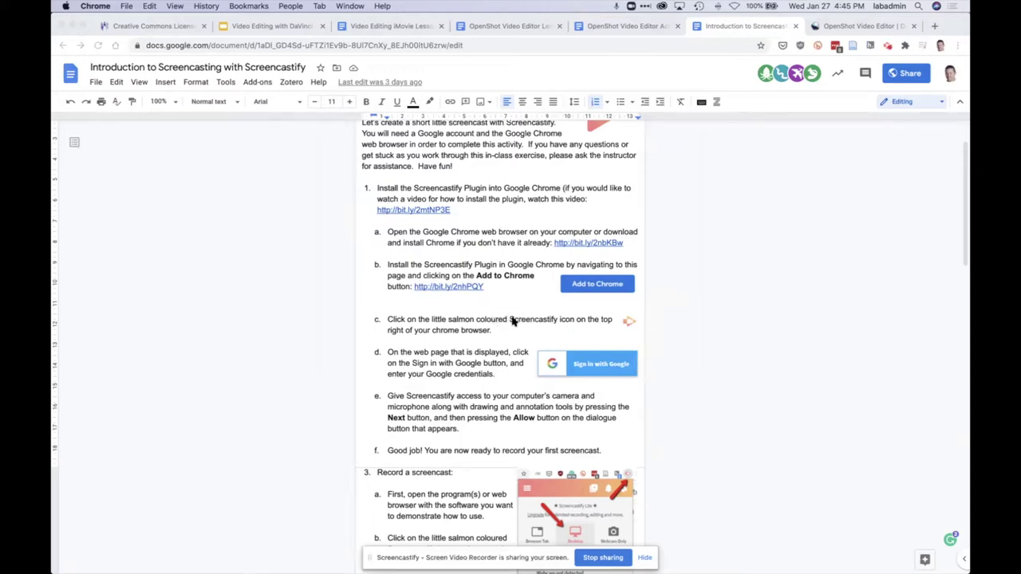
- Scroll the tutorial document, then highlight and deselect the text of steps 1a–1c
scroll(512, 321, "down", 5)
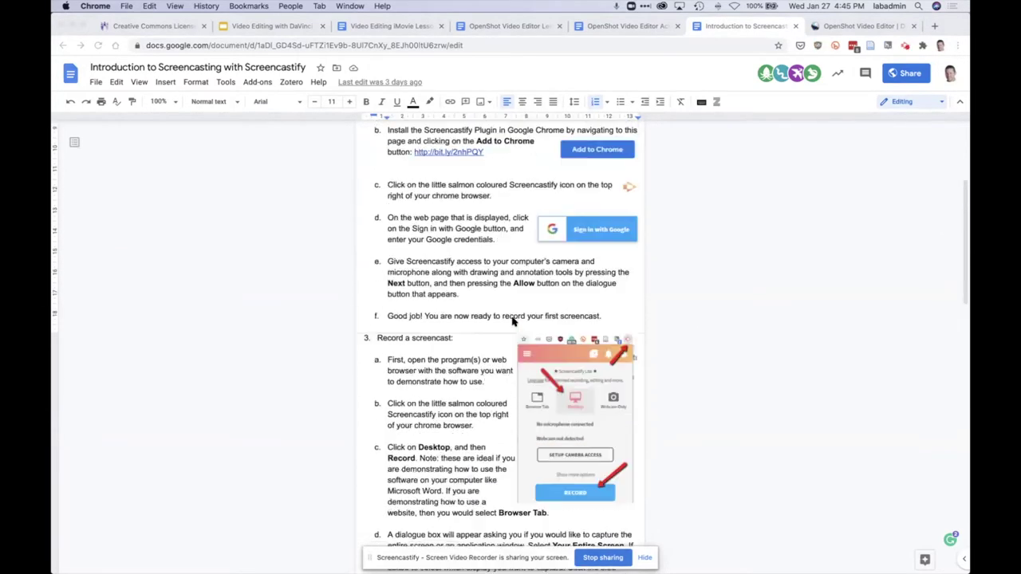
scroll(513, 321, "up", 5)
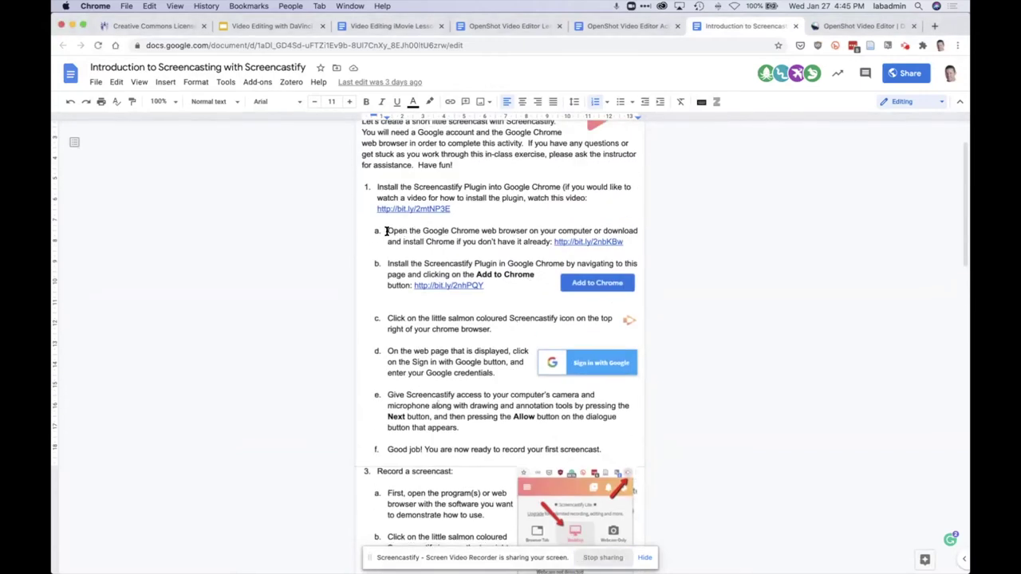
left_click_drag(386, 230, 440, 337)
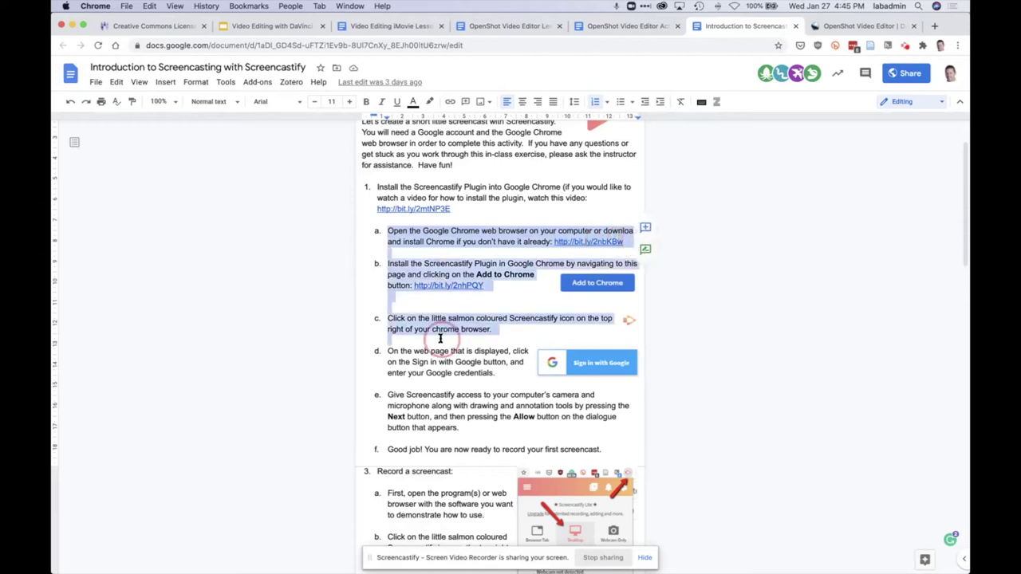
left_click(440, 338)
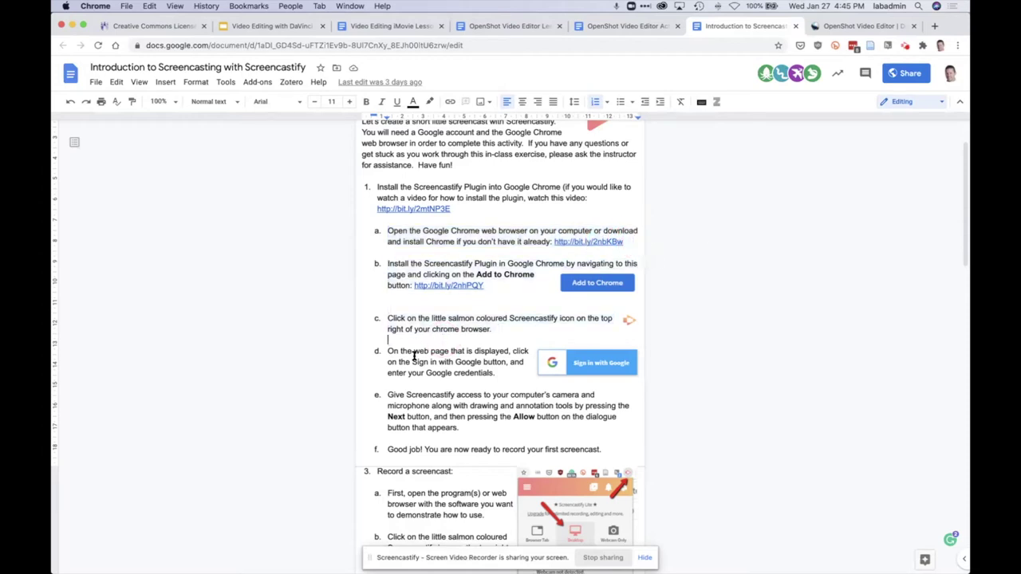
scroll(444, 381, "down", 5)
scroll(443, 382, "up", 7)
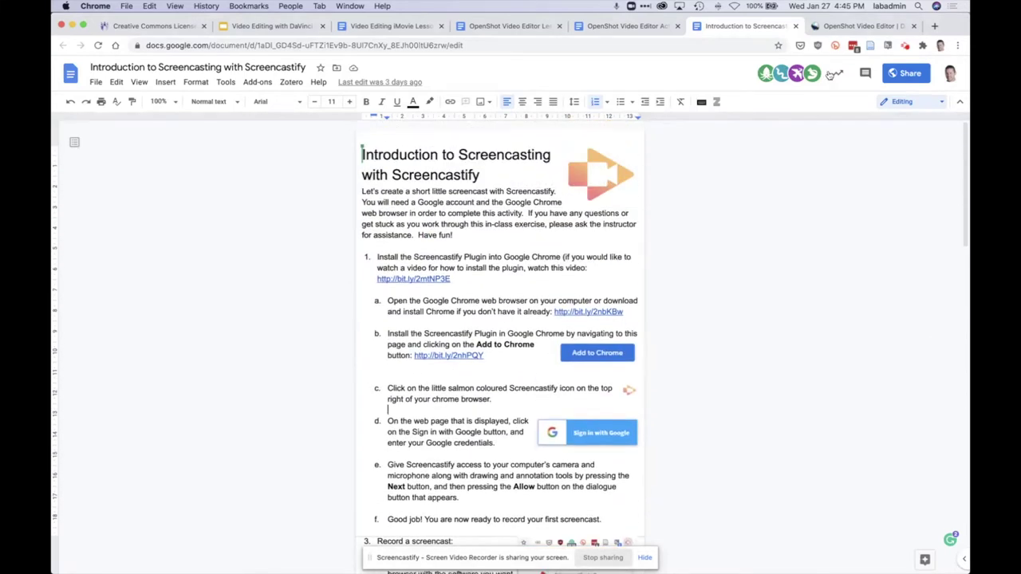
- Switch to the OpenShot download page and bring up the Screencastify recording controls
left_click(842, 27)
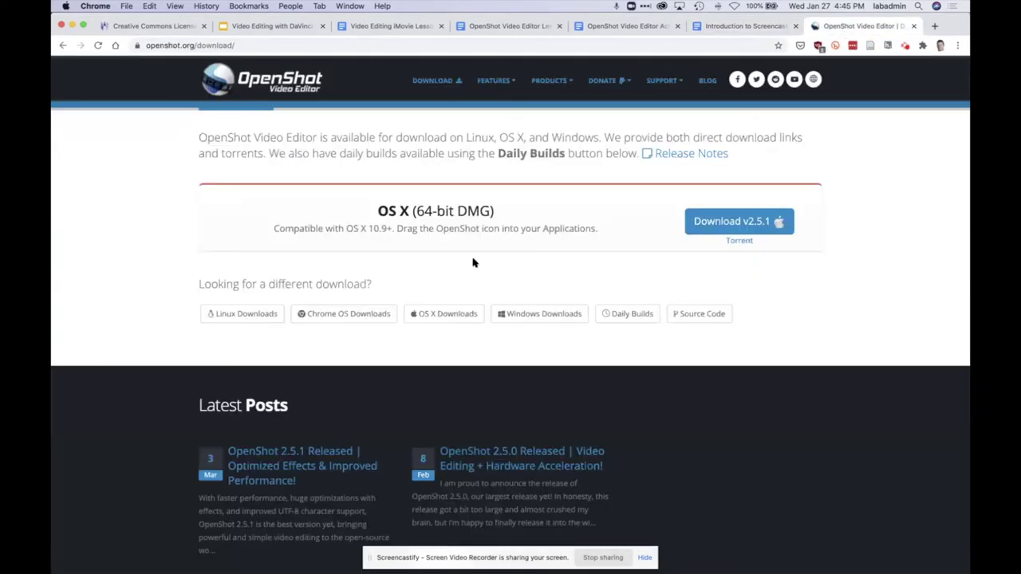
scroll(472, 262, "up", 1)
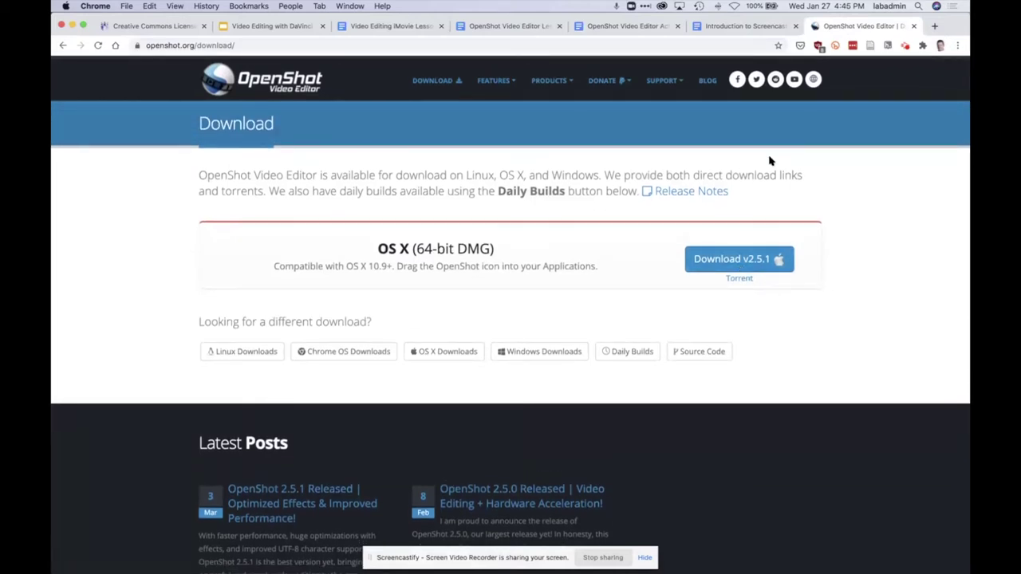
left_click(905, 47)
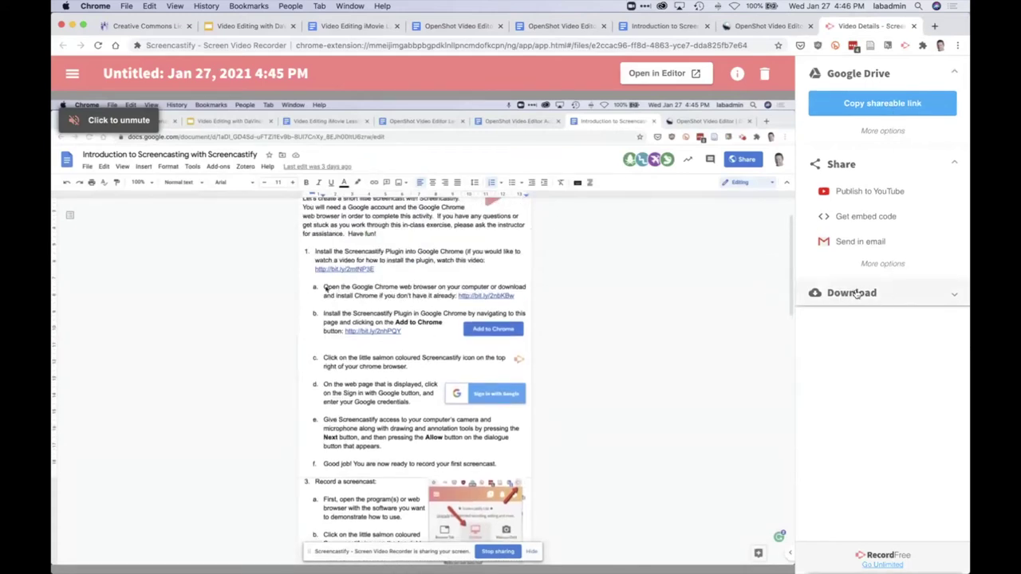
- Export the recording as MP4 and download it as 'screen-capture-video'
left_click(959, 296)
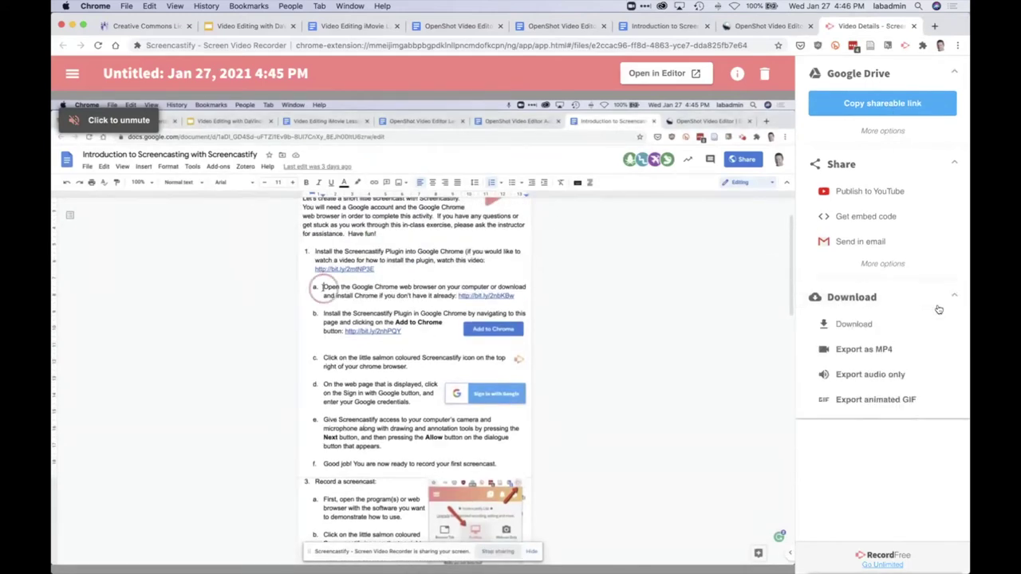
left_click(854, 350)
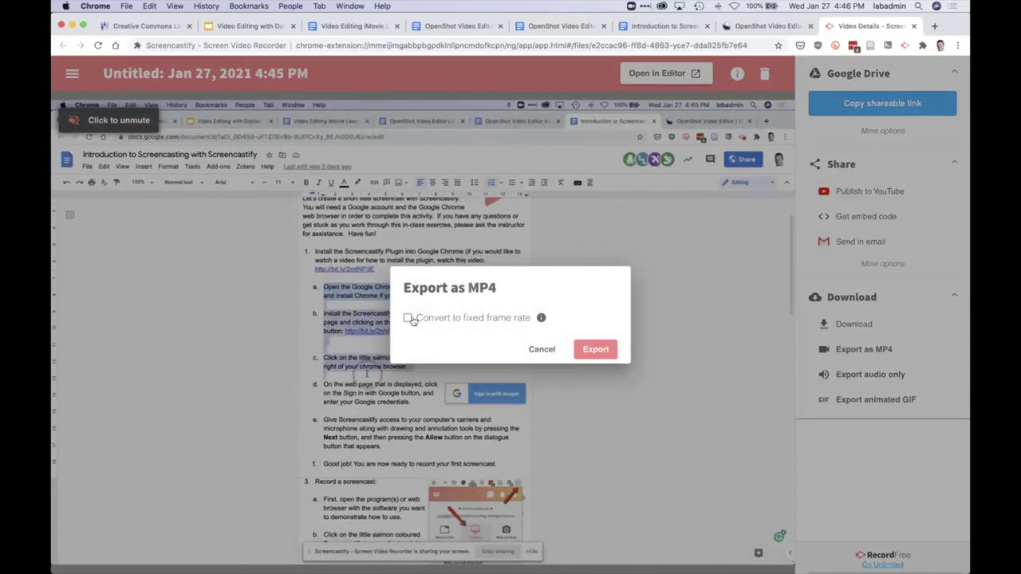
left_click(594, 349)
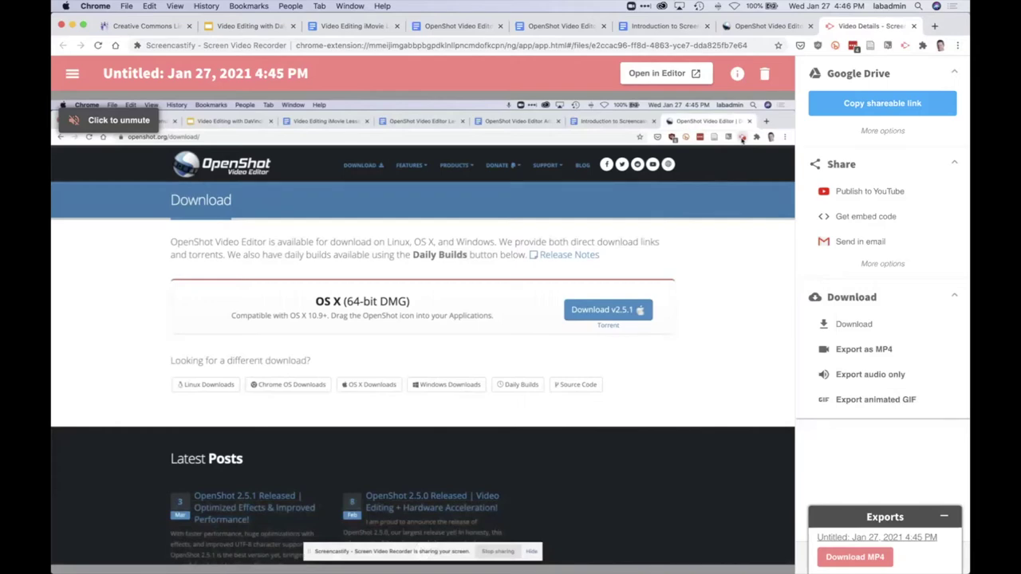
left_click(847, 558)
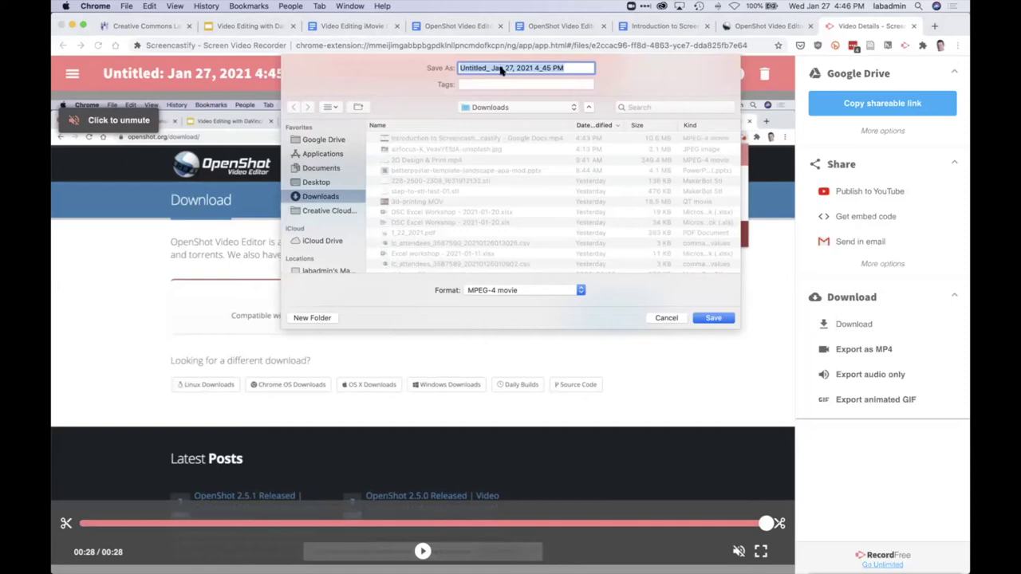
type("scr")
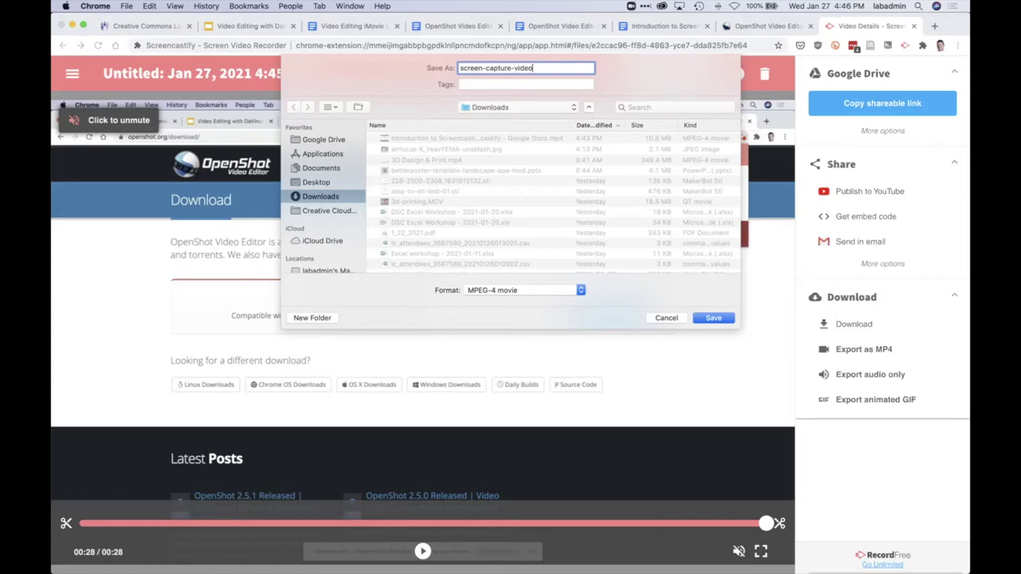
type("een-capture-video")
key("Return")
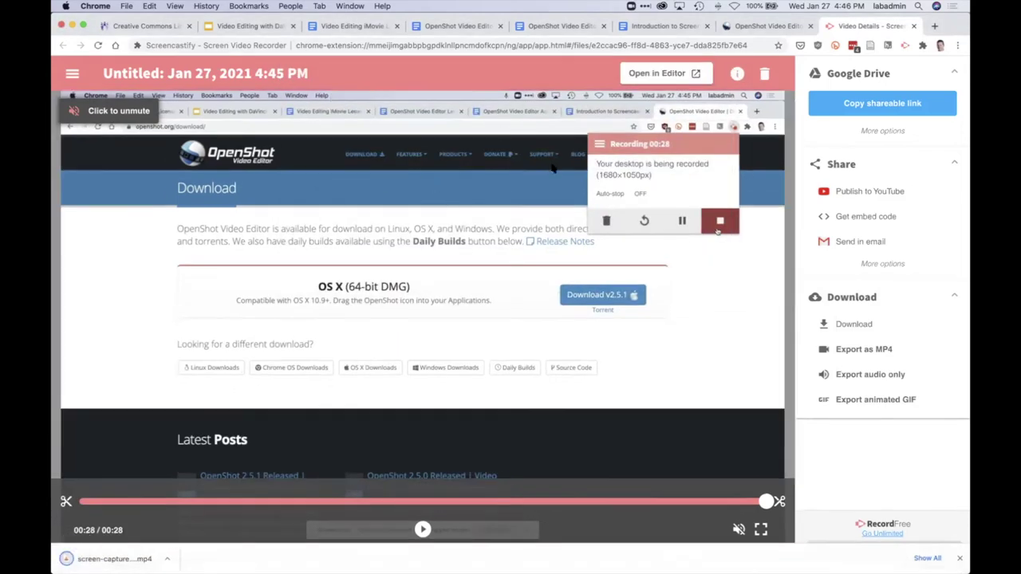
- Launch iMovie through Spotlight search
key("super+Tab")
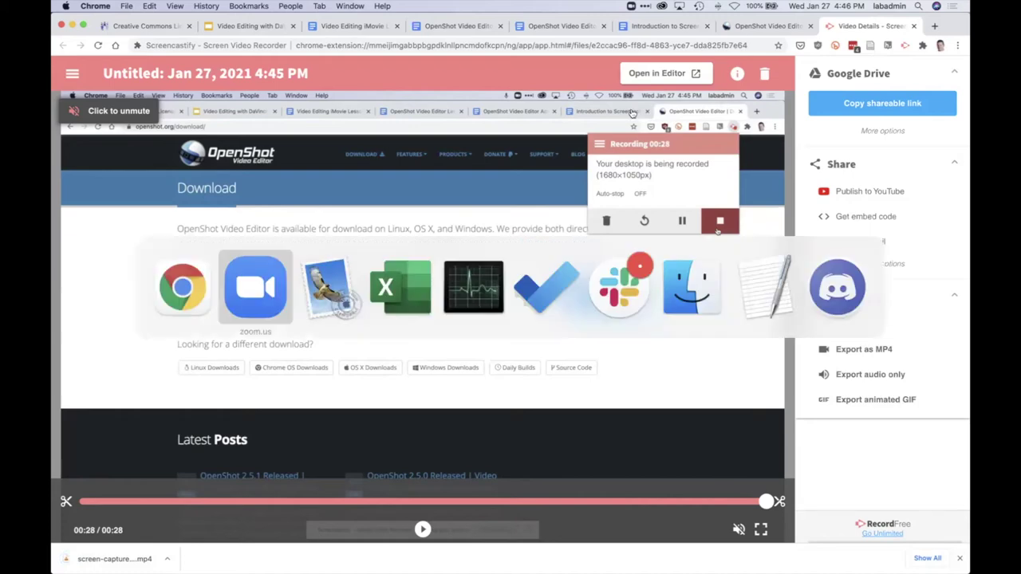
key("super+Tab")
key("super+Tab")
key("super+Tab")
key("super+Tab")
key("super+Tab")
key("super+Tab")
key("super+Tab")
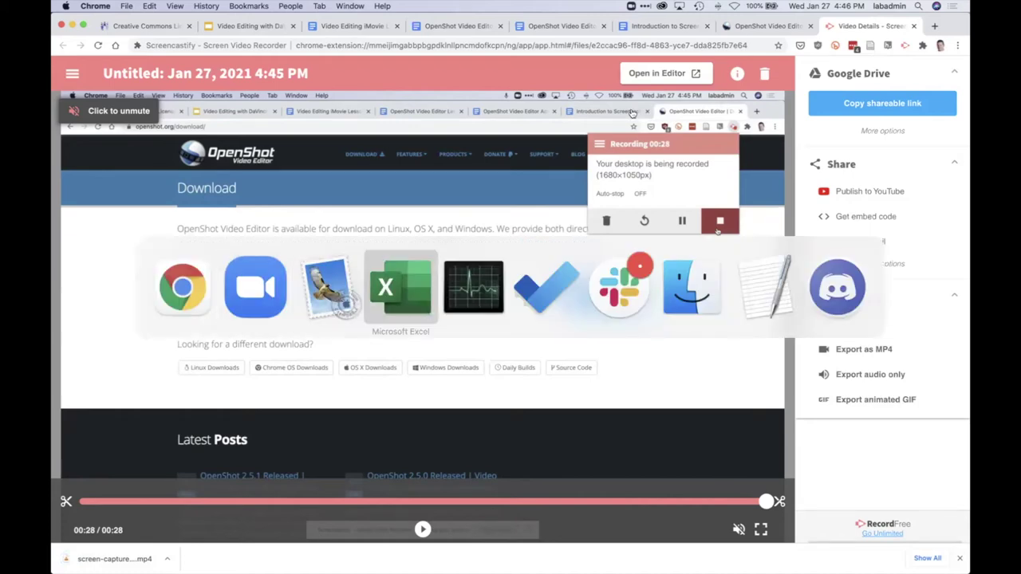
key("super+Tab")
key("super+Tab")
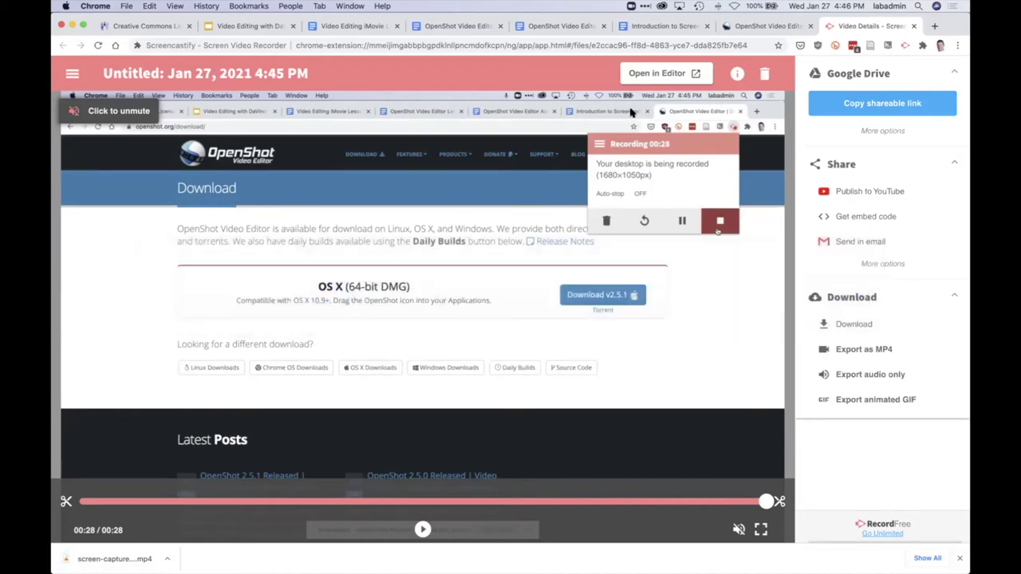
key("super+space")
type("imovie")
key("Return")
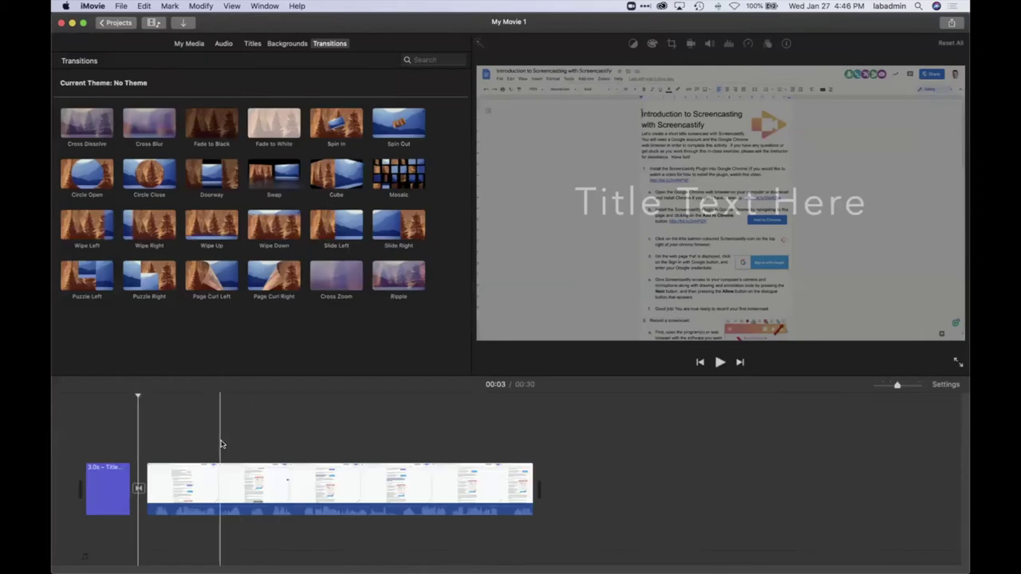
- Remove the old clip from the timeline and delete it from the media library
left_click(189, 45)
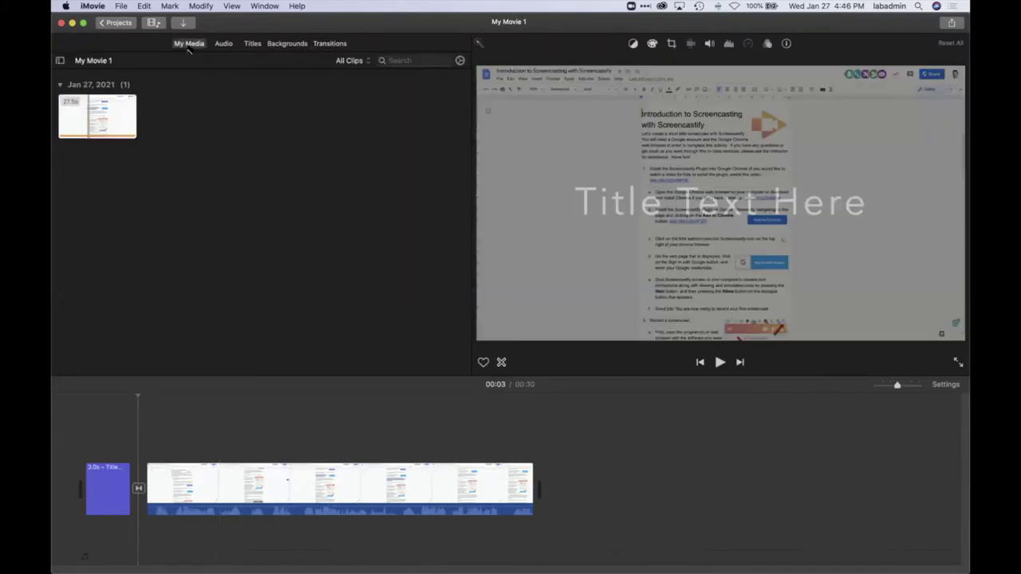
left_click(111, 109)
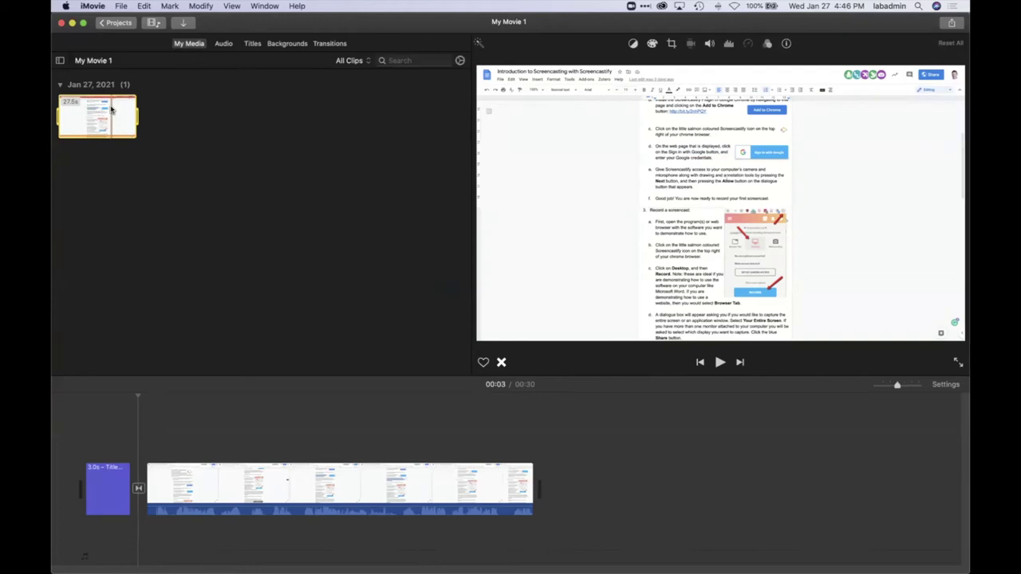
right_click(112, 110)
left_click(140, 209)
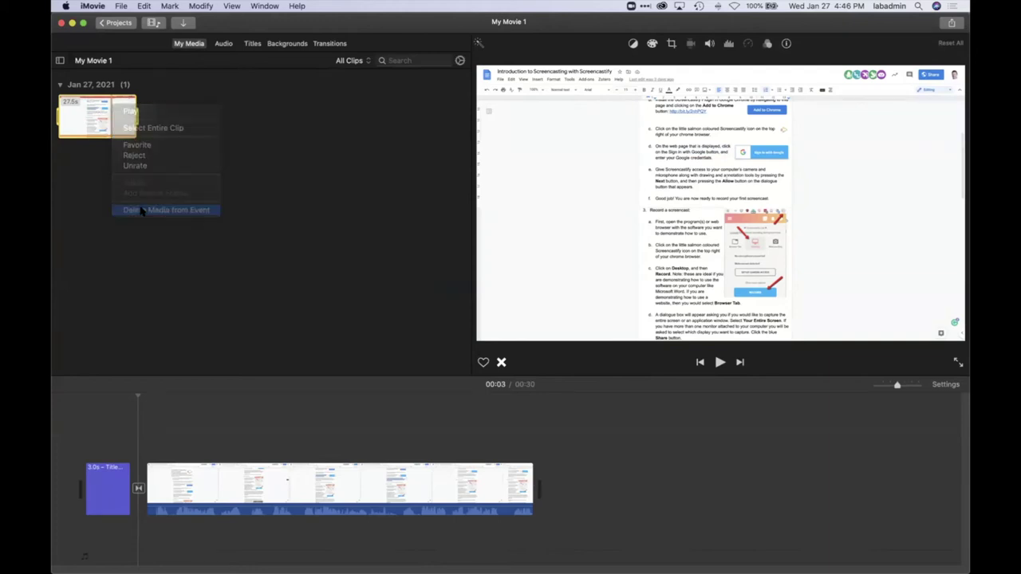
left_click(590, 206)
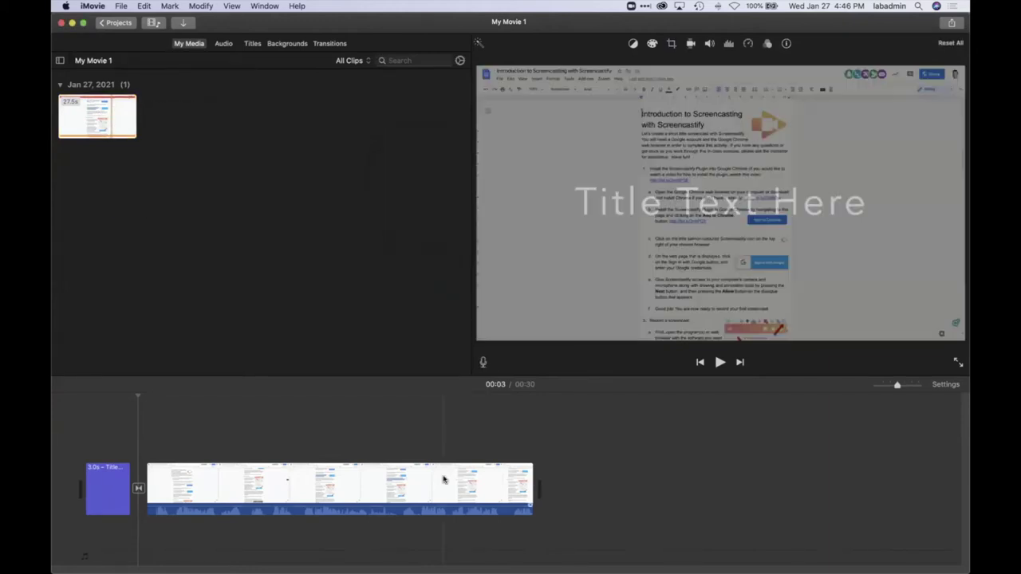
left_click(435, 488)
key("Delete")
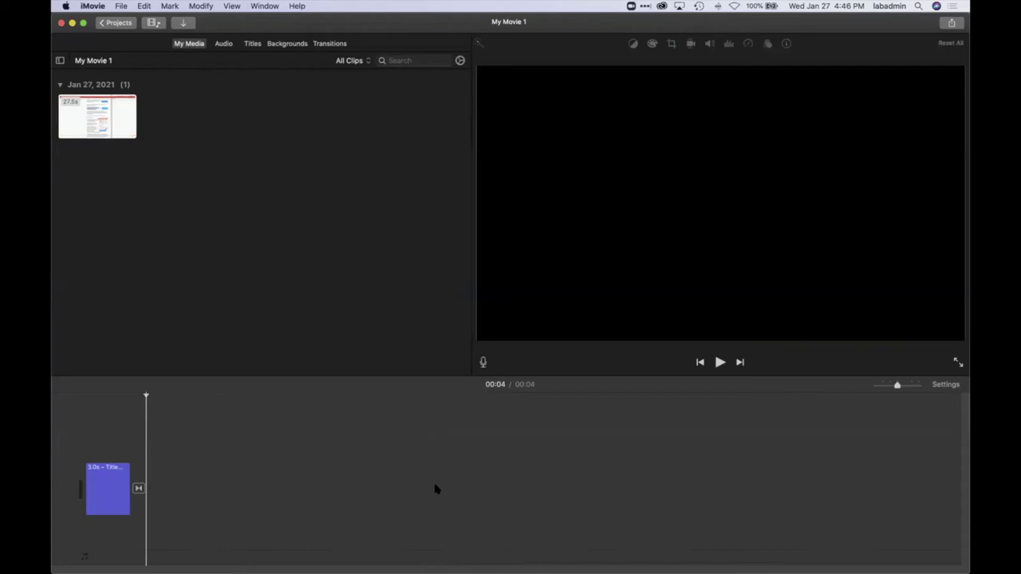
right_click(111, 129)
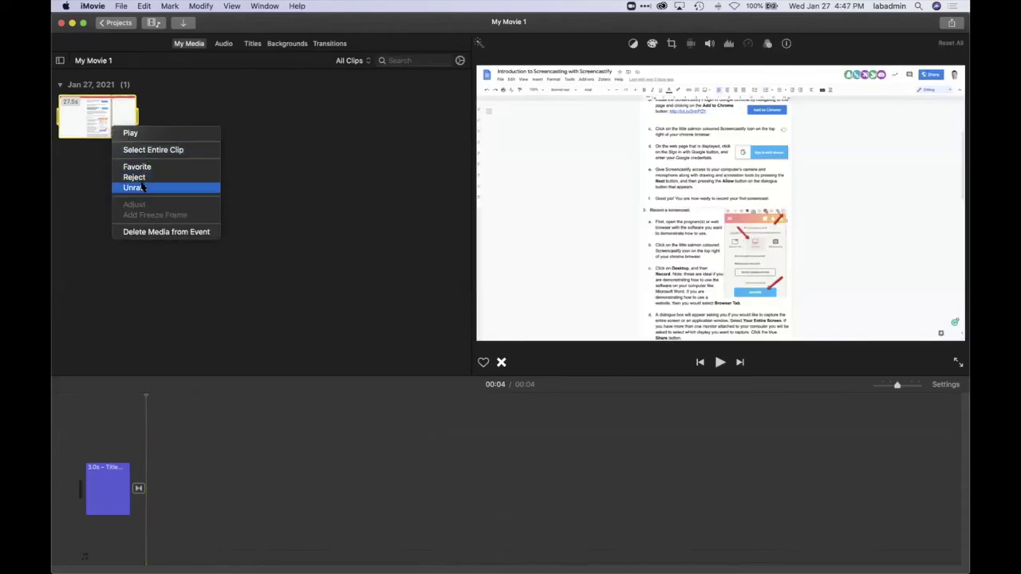
left_click(142, 232)
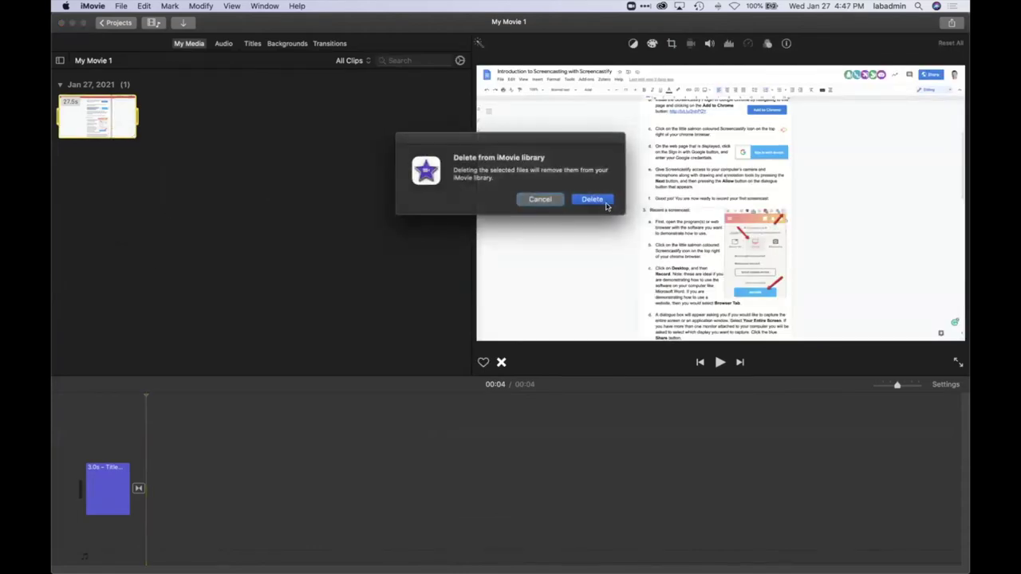
left_click(591, 200)
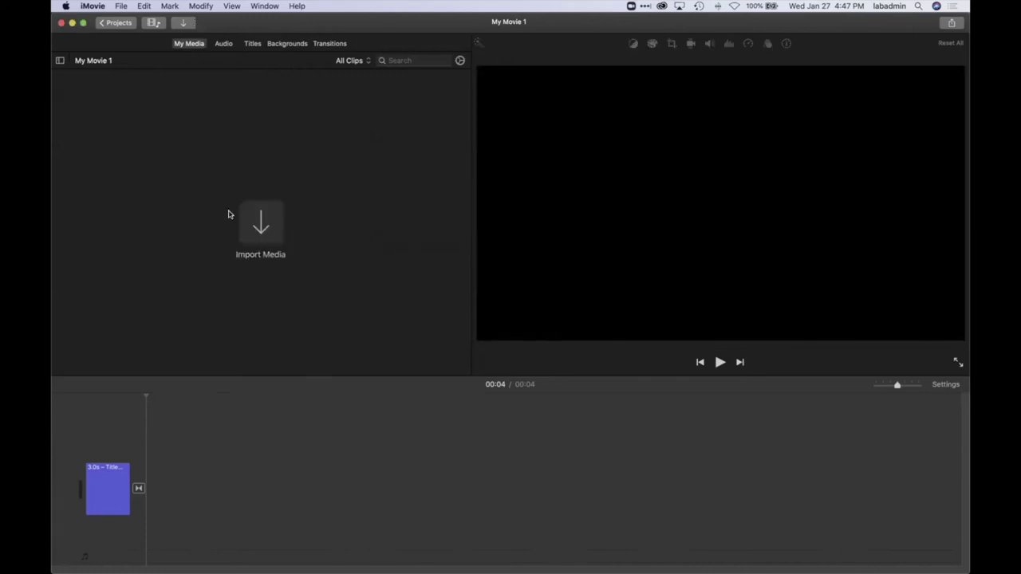
- Import screen-capture-video.mp4 and place it in the timeline after the title clip
left_click(260, 217)
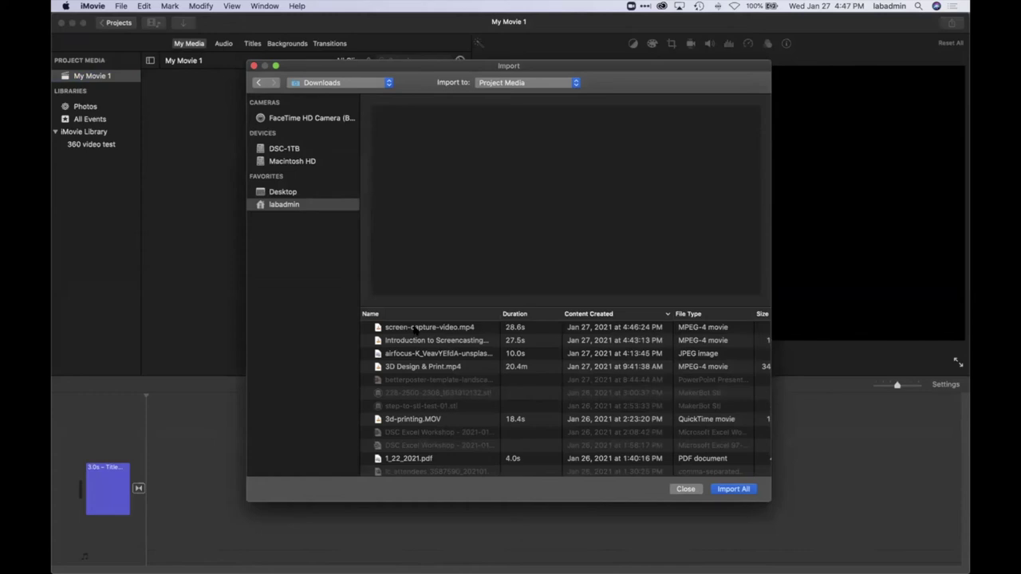
left_click(415, 328)
left_click(715, 489)
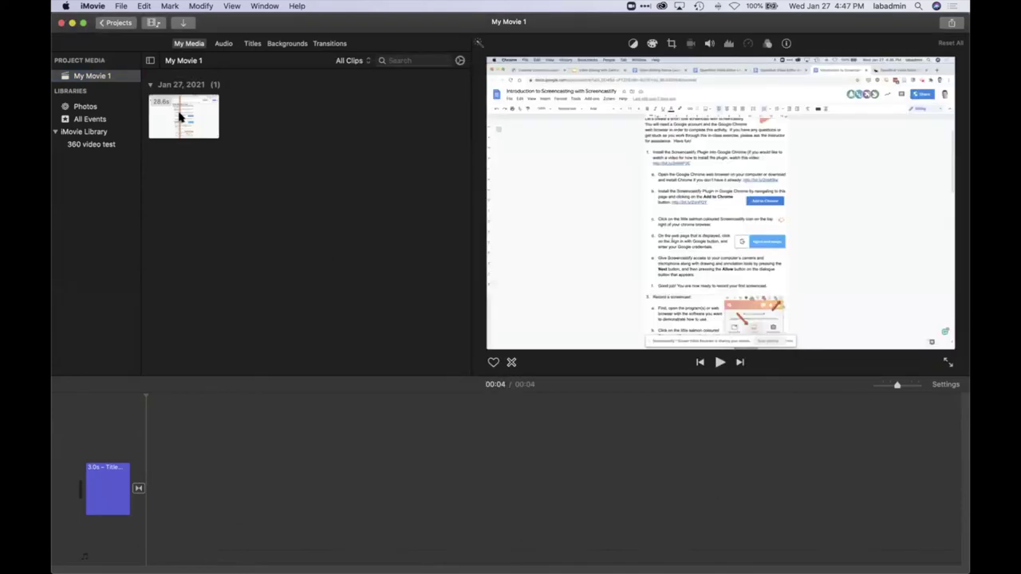
left_click_drag(185, 118, 214, 492)
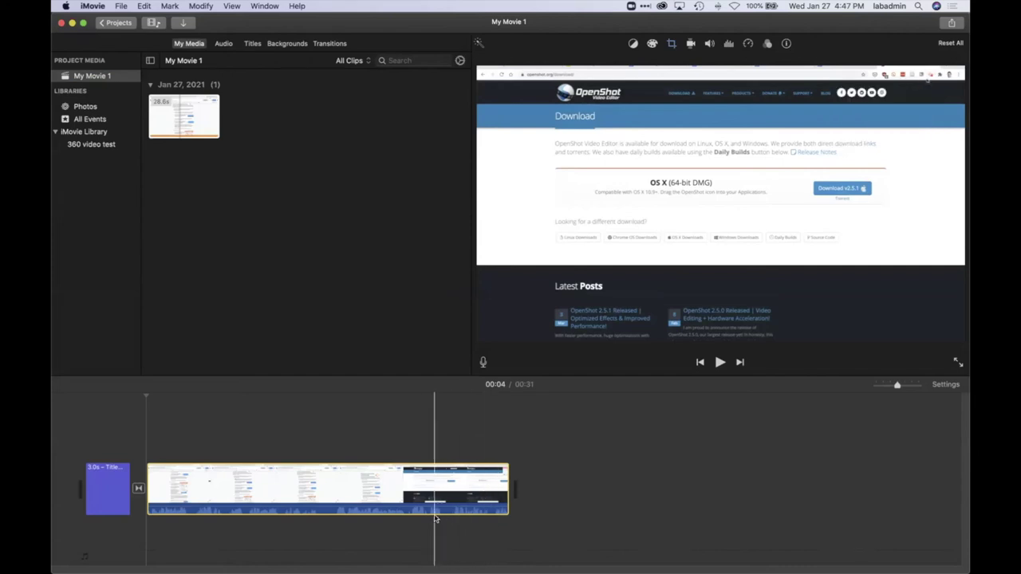
- Split the screen recording at 00:23 and delete the ending, leaving a 19.4s clip
left_click(403, 501)
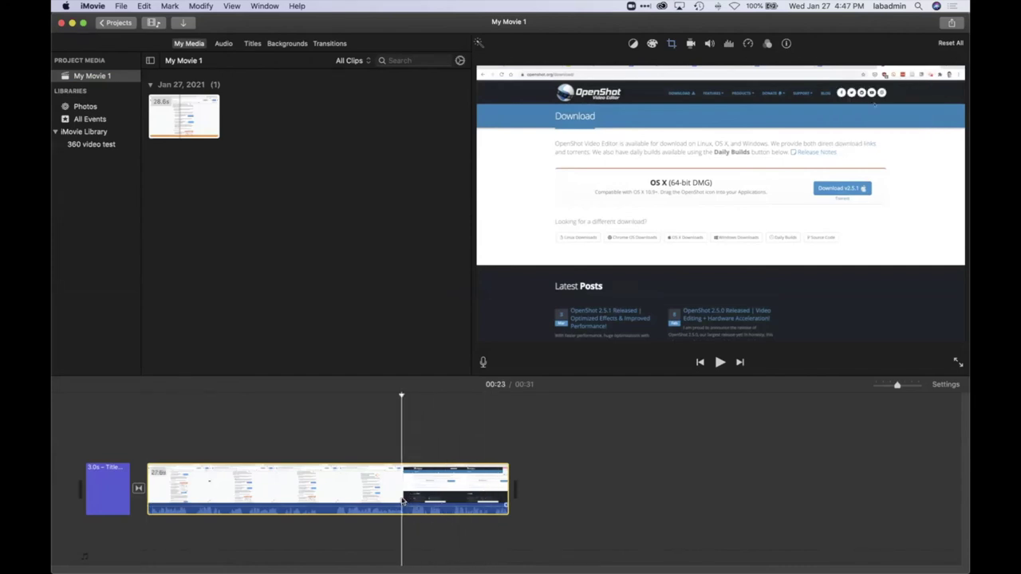
right_click(403, 500)
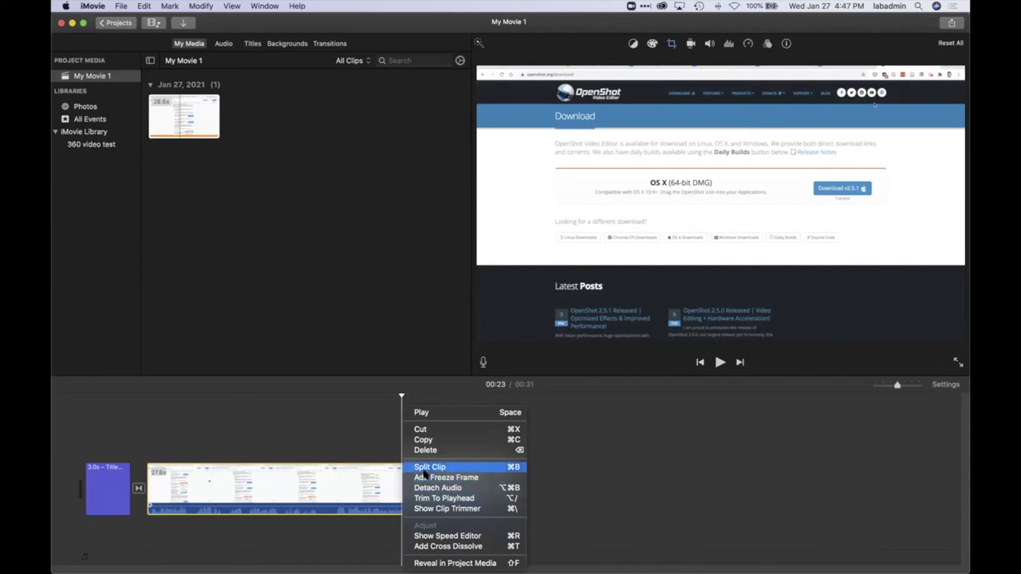
left_click(424, 467)
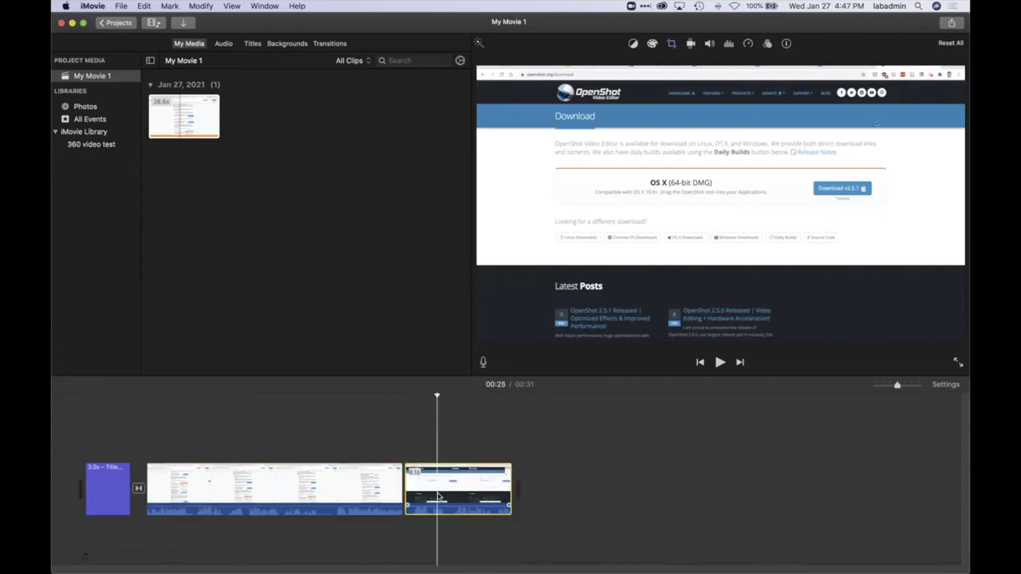
key("Delete")
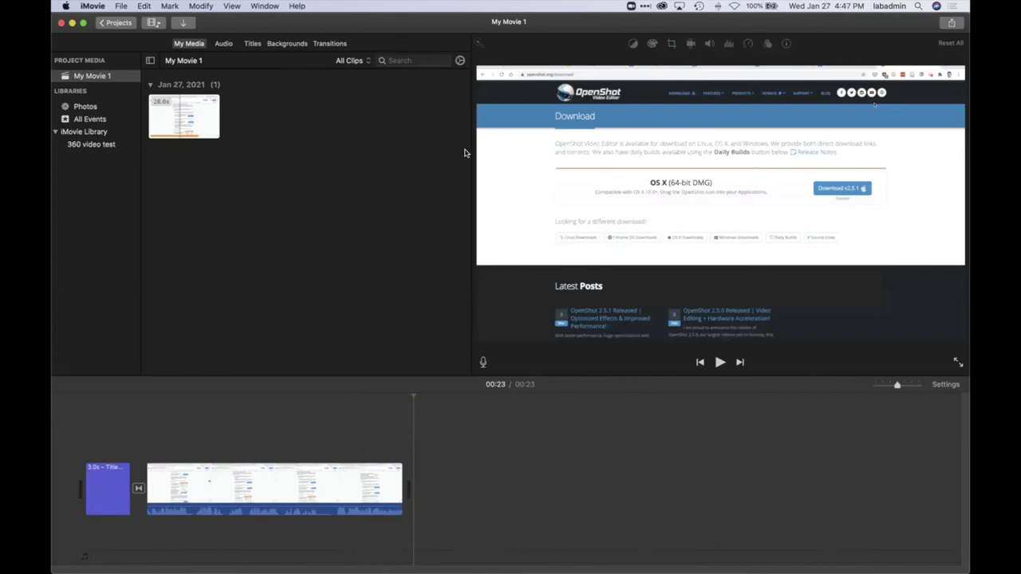
- Return to Chrome and close the Screencastify Video Details tab
key("super+Tab")
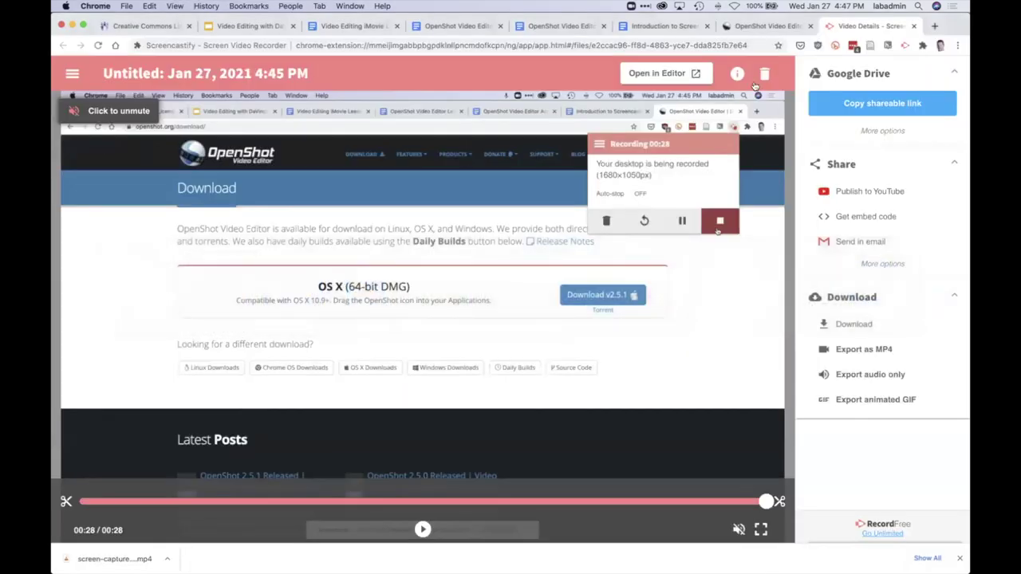
left_click(916, 26)
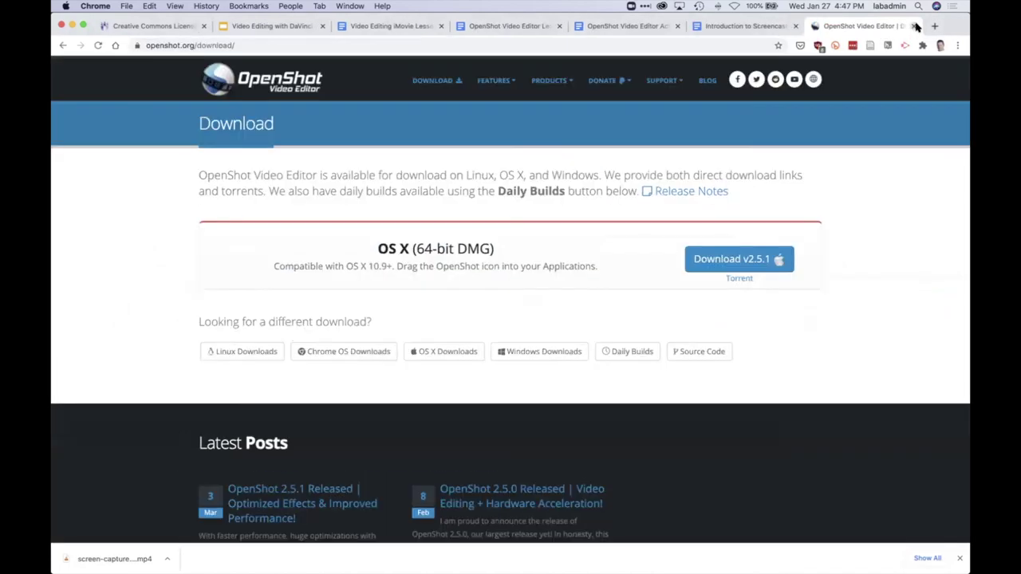